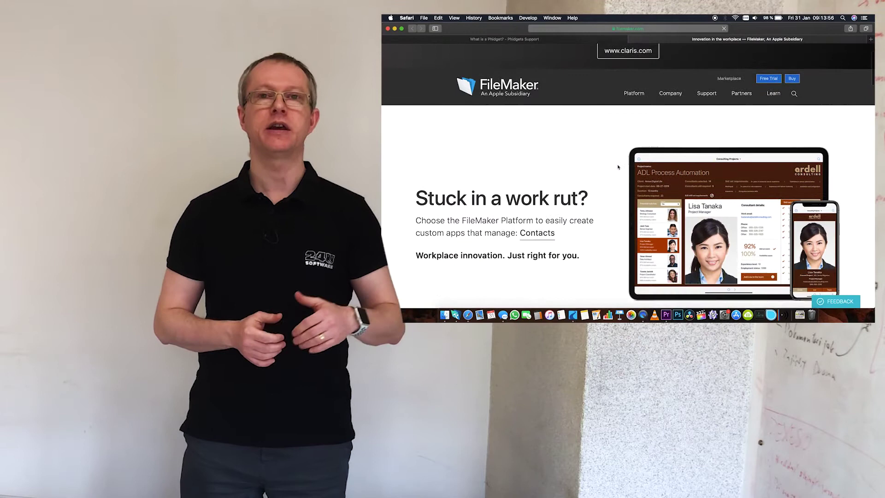
# Step: Scroll the claris.com FileMaker page down to its 'Innovation in the workplace' customer stories
pyautogui.scroll(-10, 618, 167)
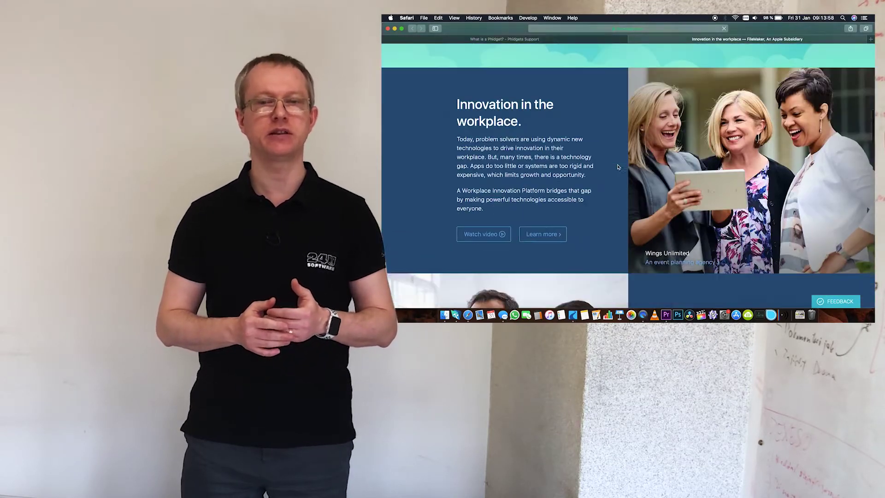
pyautogui.scroll(-15, 618, 167)
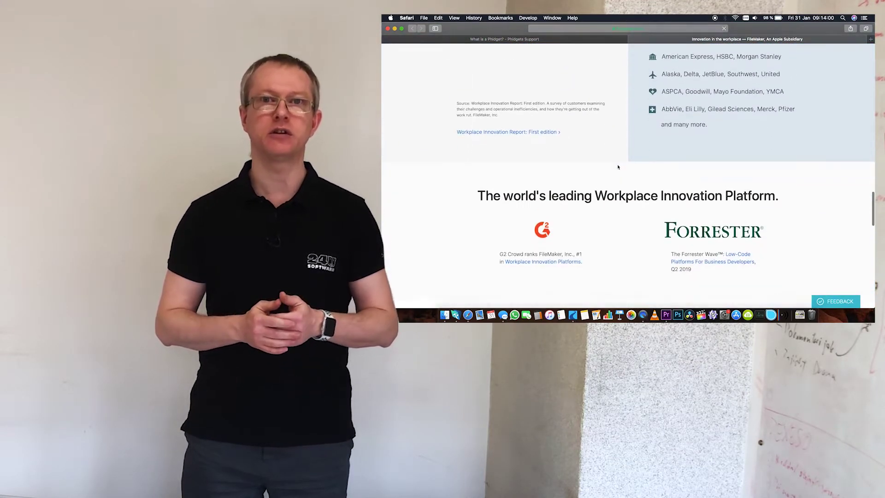
pyautogui.scroll(-10, 618, 166)
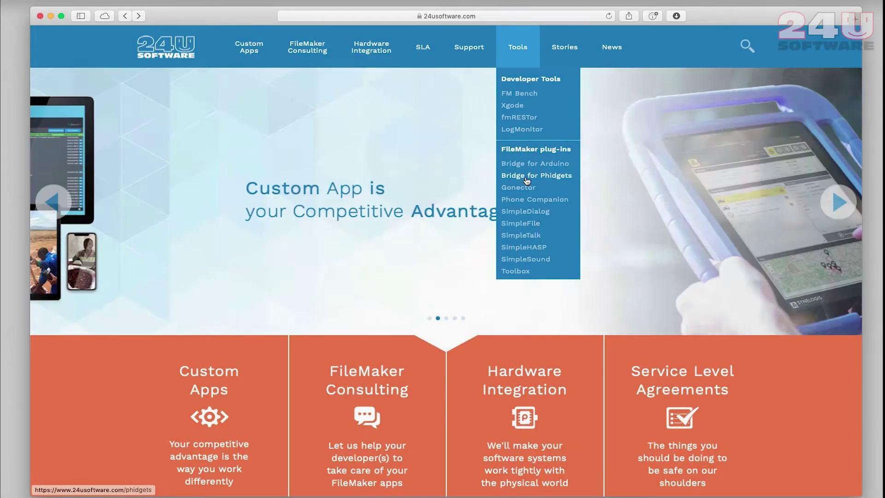
# Step: Open the 24U Bridge for Phidgets product page and go to its download section
pyautogui.click(526, 177)
pyautogui.click(378, 254)
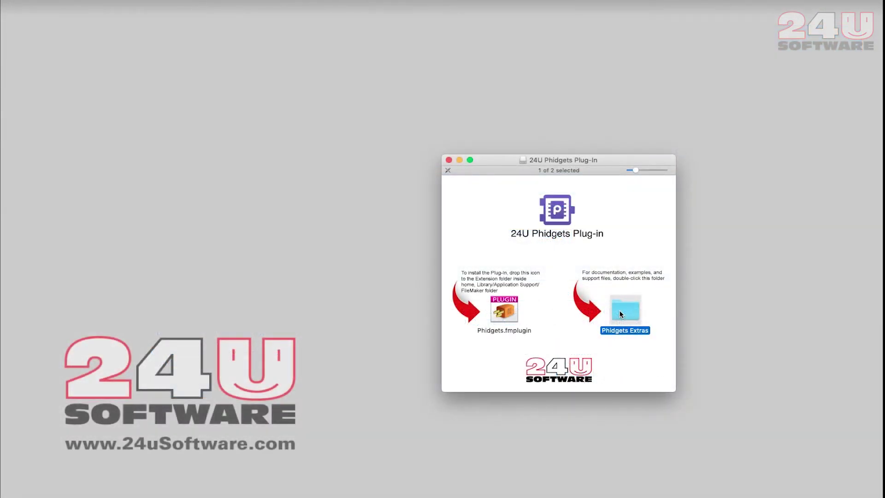
# Step: From Phidgets Extras, run the Phidget22 driver installer and drag Phidgets.fmplugin into Extensions
pyautogui.doubleClick(620, 313)
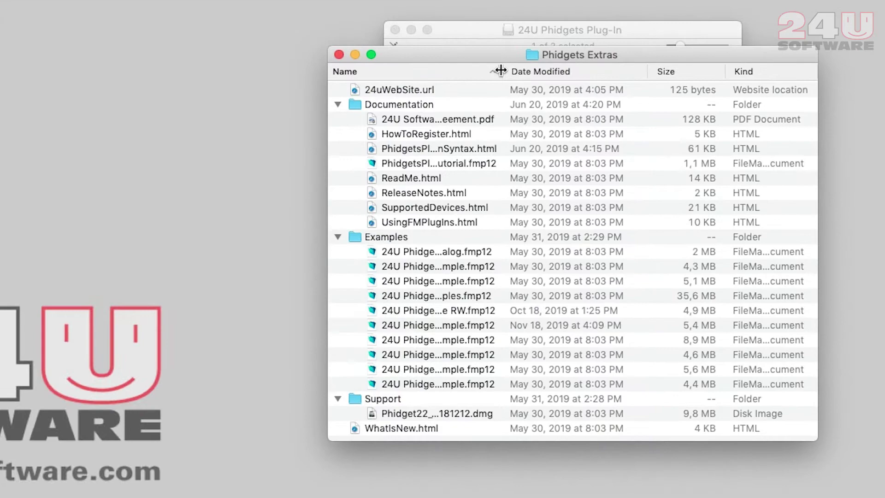
pyautogui.doubleClick(372, 413)
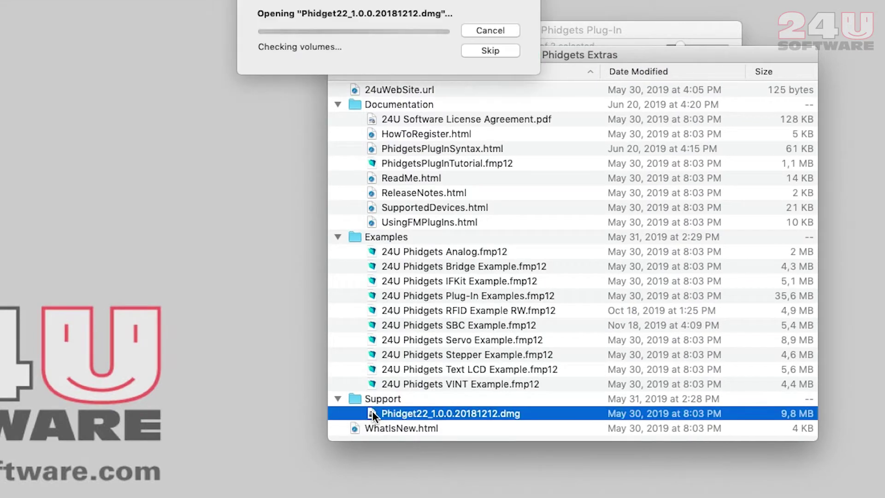
pyautogui.doubleClick(316, 180)
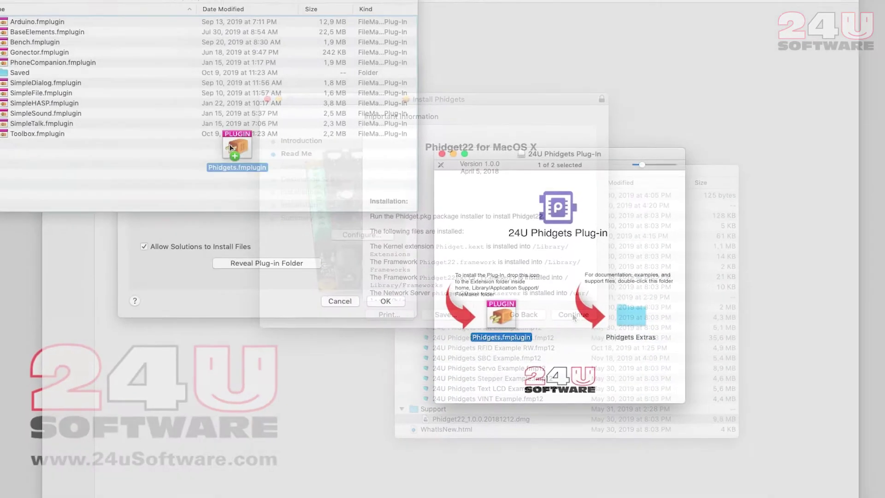
pyautogui.moveTo(215, 171); pyautogui.dragTo(211, 179)
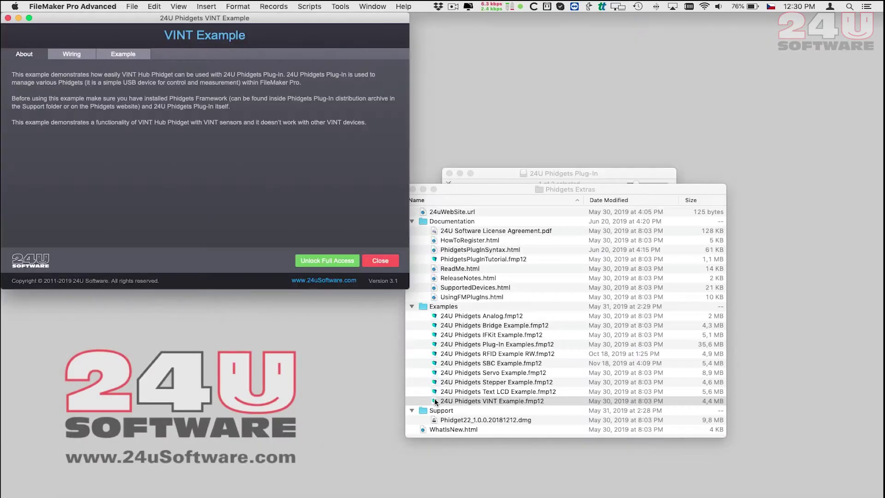
# Step: On the VINT Example's Example tab, check the Attached VINT Hub ports value, then close the file
pyautogui.click(112, 57)
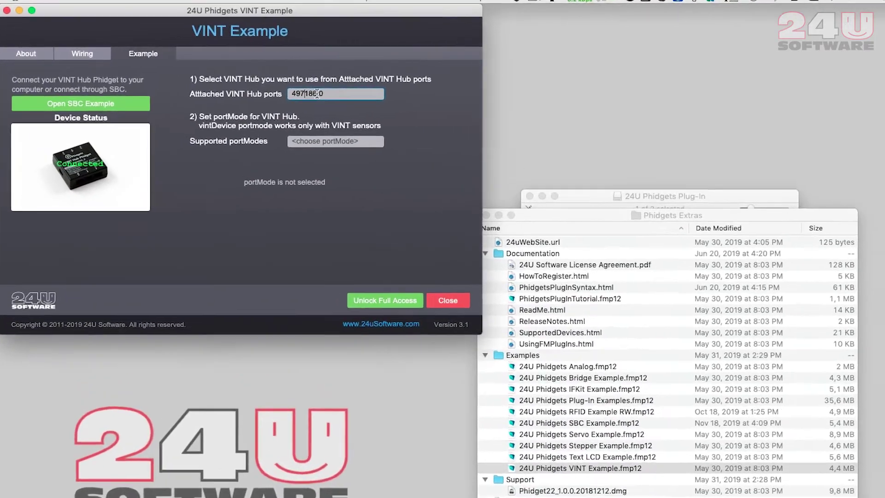
pyautogui.click(261, 91)
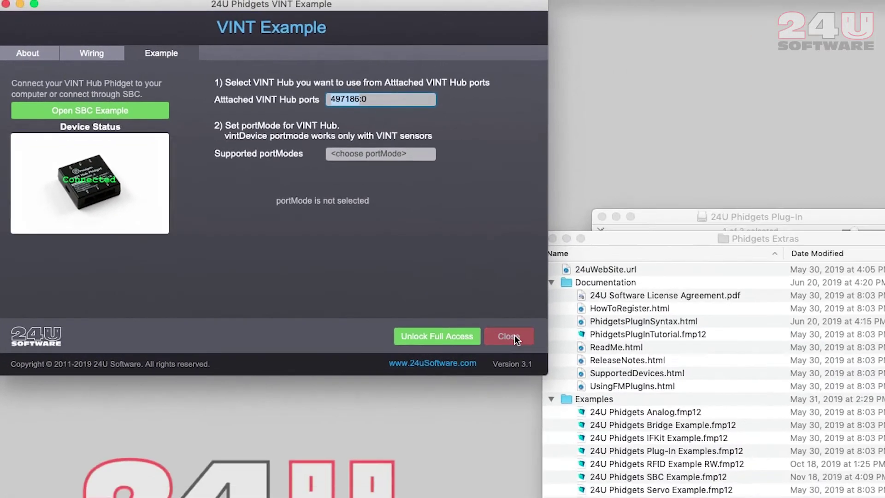
pyautogui.click(636, 412)
# Step: Open Temperature.fmp12 and, in Manage Database, begin a Calculation field named Temperature
pyautogui.doubleClick(163, 183)
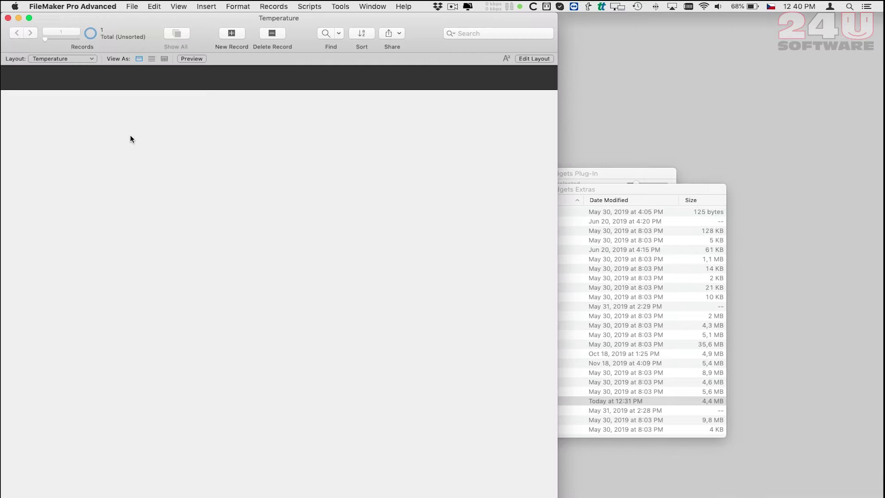
pyautogui.click(132, 6)
pyautogui.moveTo(184, 97)
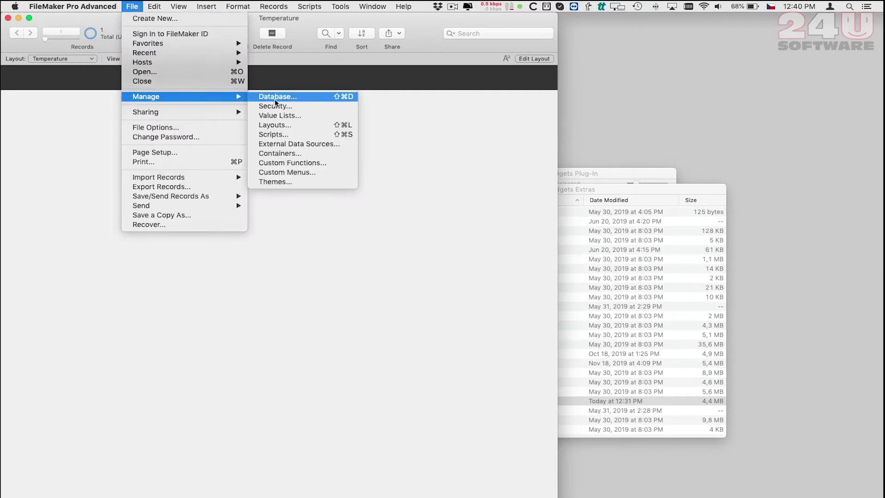
pyautogui.click(274, 98)
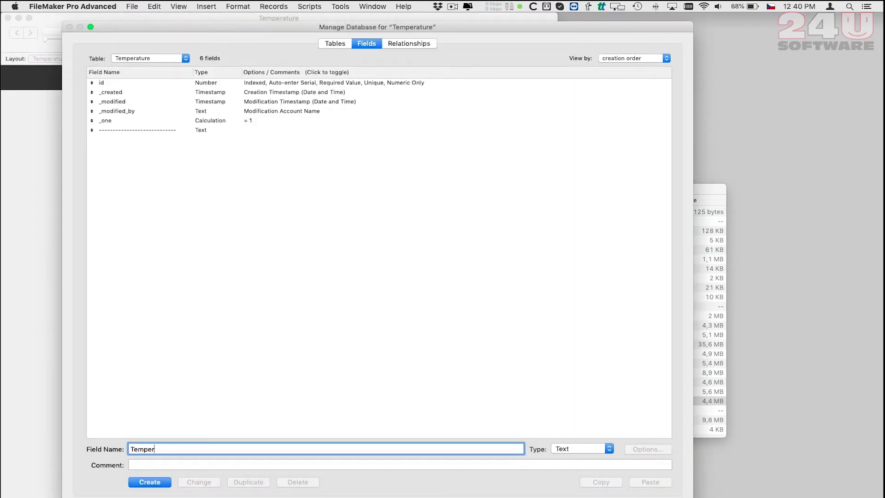
pyautogui.click(570, 452)
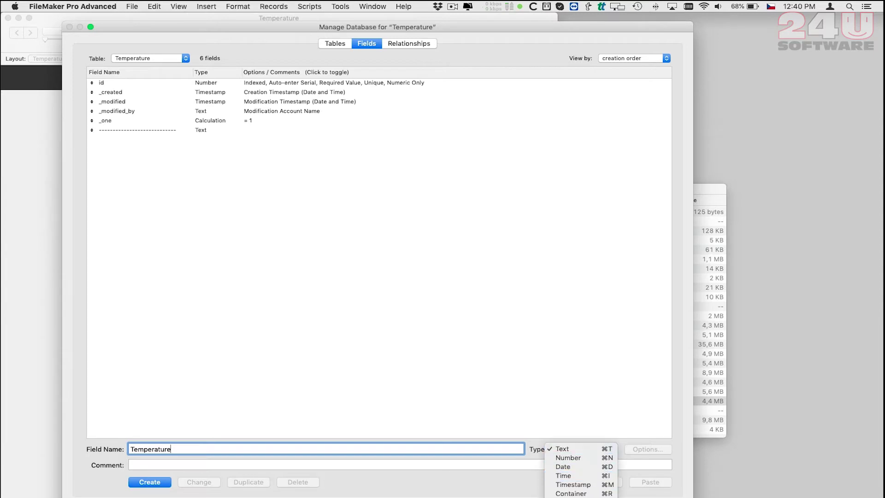
pyautogui.press('super+l')
# Step: Create the Temperature field and set its storage to 'Do not store calculation results'
pyautogui.press('Return')
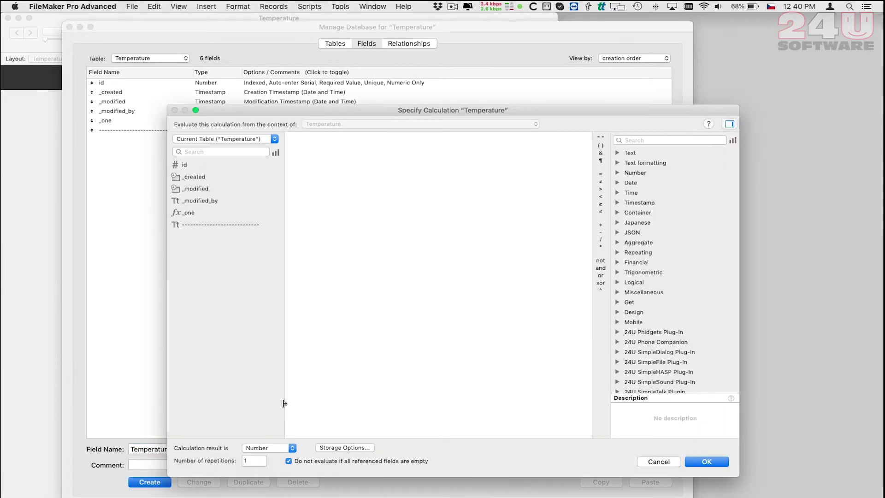
pyautogui.click(331, 448)
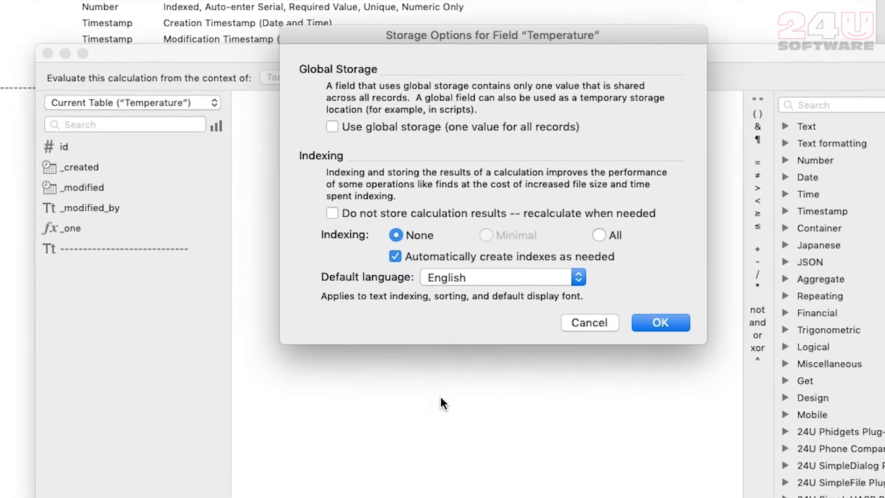
pyautogui.click(342, 204)
pyautogui.click(668, 338)
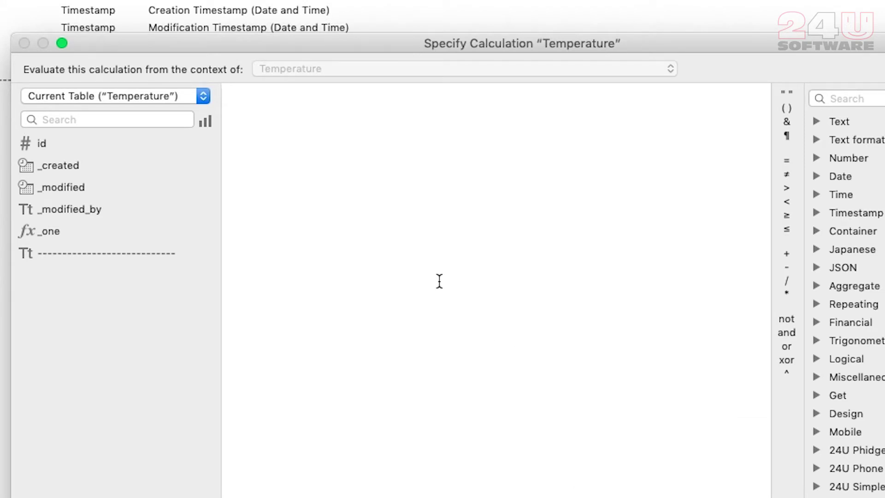
# Step: Enter the formula Phidget_Read with device "497186:0" and value "temperature", then confirm it
pyautogui.write('Phi')
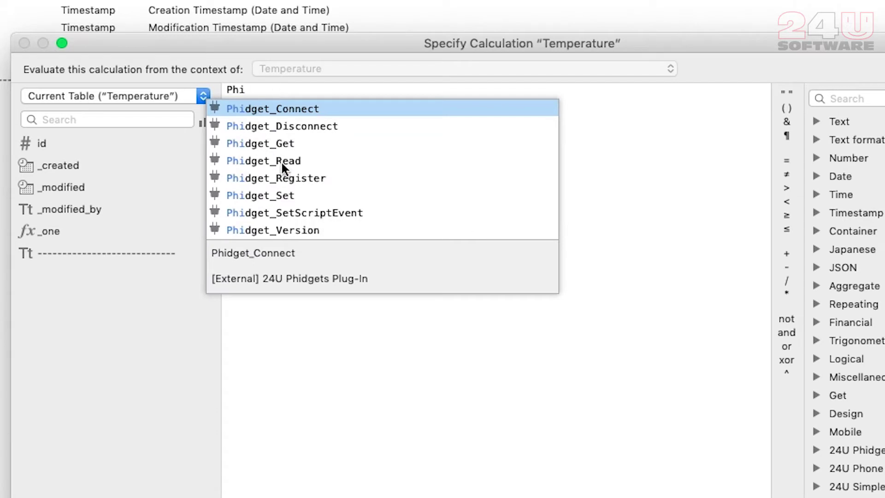
pyautogui.click(281, 161)
pyautogui.click(289, 160)
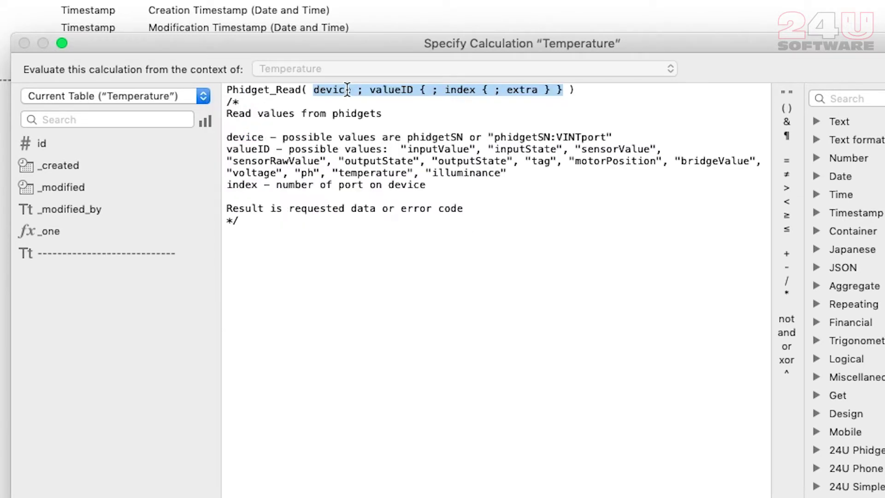
pyautogui.doubleClick(334, 90)
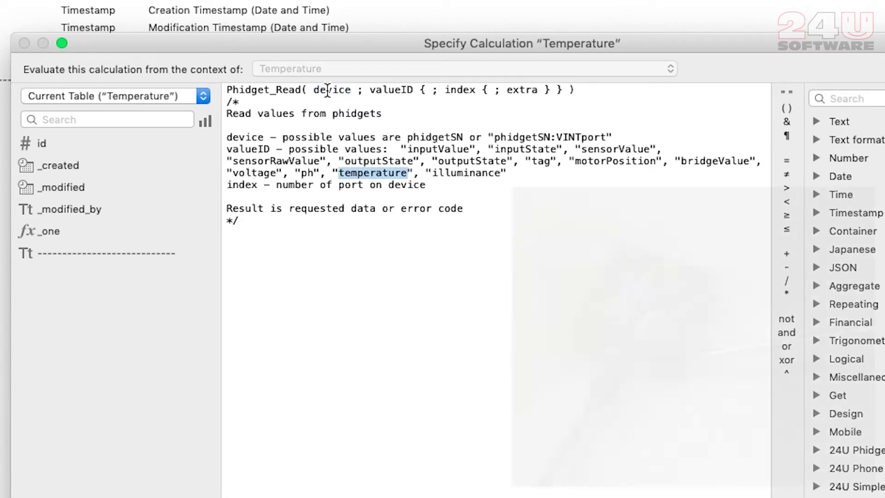
pyautogui.doubleClick(327, 90)
pyautogui.write('"497186:0"')
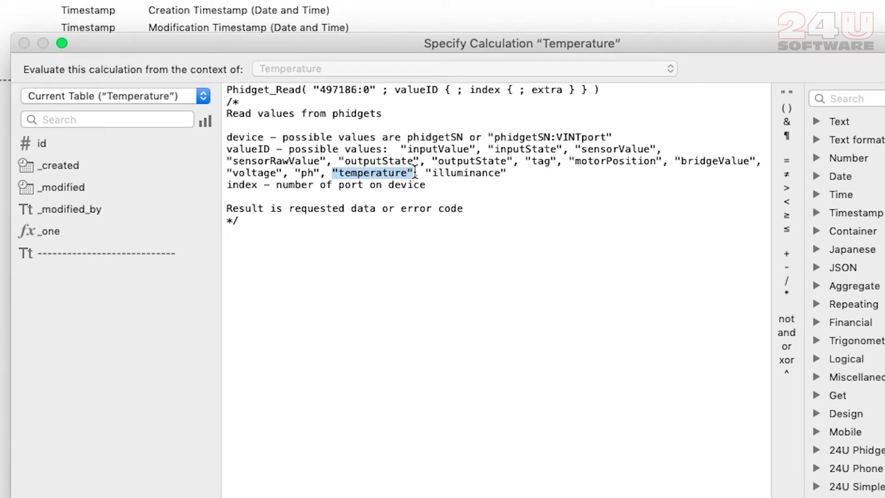
pyautogui.moveTo(402, 88); pyautogui.dragTo(588, 89)
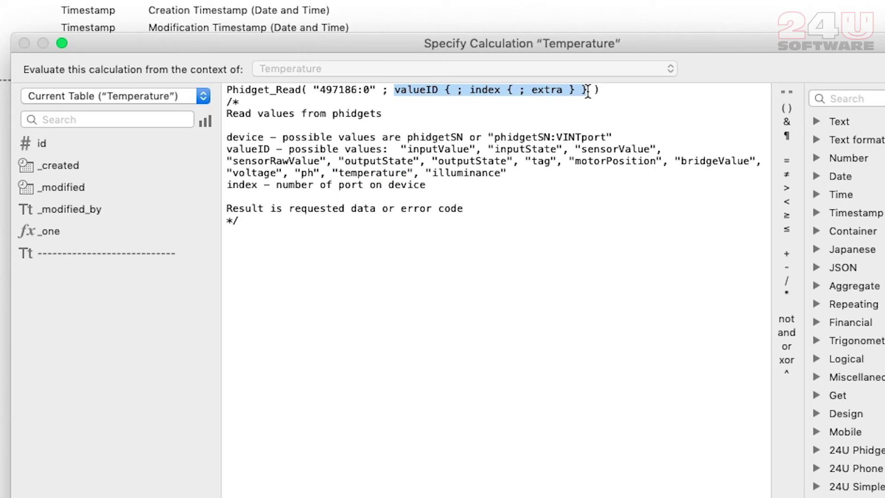
pyautogui.write('"temperature"')
pyautogui.press('Return')
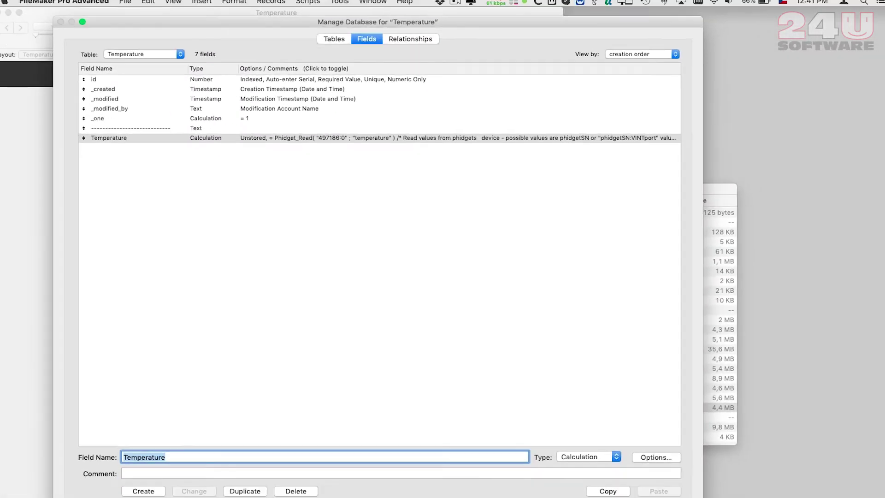
# Step: Place the Temperature field on the layout in Layout mode, return to Browse mode, and save
pyautogui.press('Return')
pyautogui.click(179, 6)
pyautogui.click(184, 37)
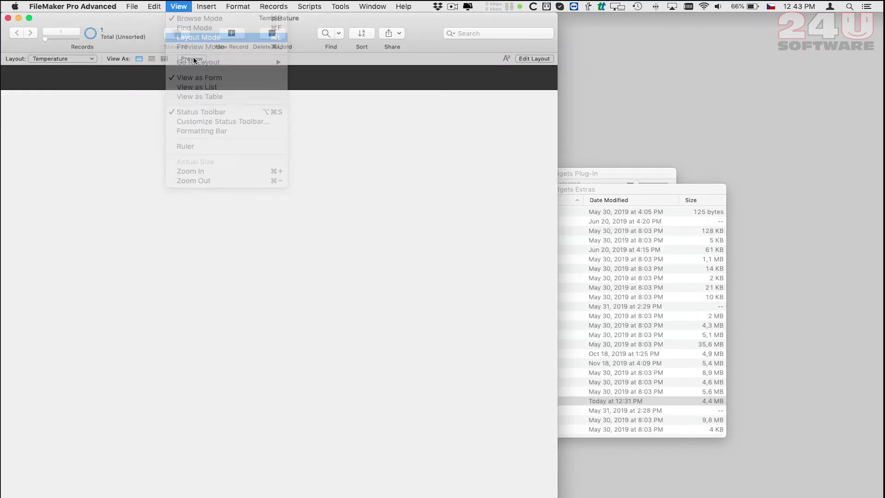
pyautogui.moveTo(87, 193); pyautogui.dragTo(386, 216)
pyautogui.click(178, 6)
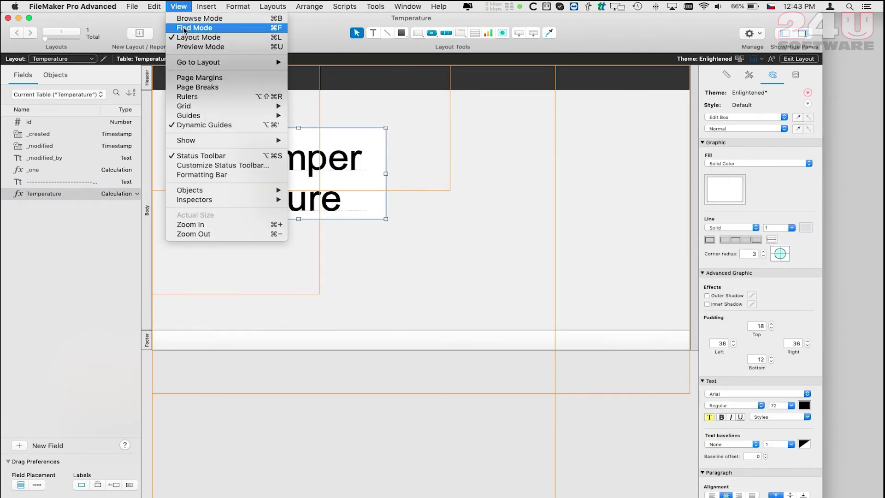
pyautogui.click(194, 19)
pyautogui.click(527, 183)
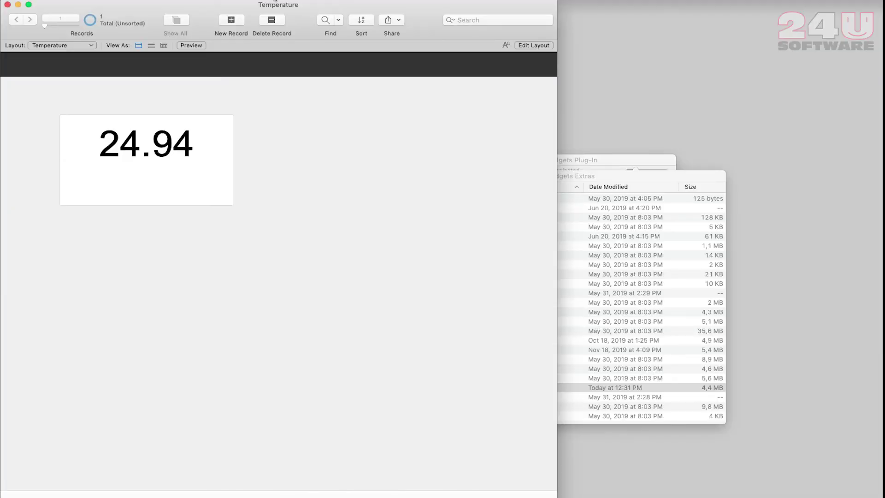
# Step: Refresh the window so the field shows the current 24.94 reading
pyautogui.click(275, 1)
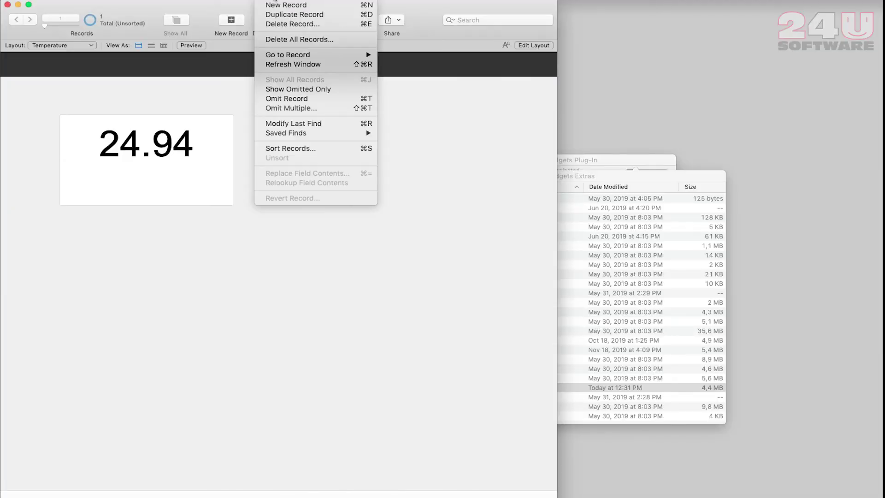
pyautogui.click(280, 64)
pyautogui.click(132, 0)
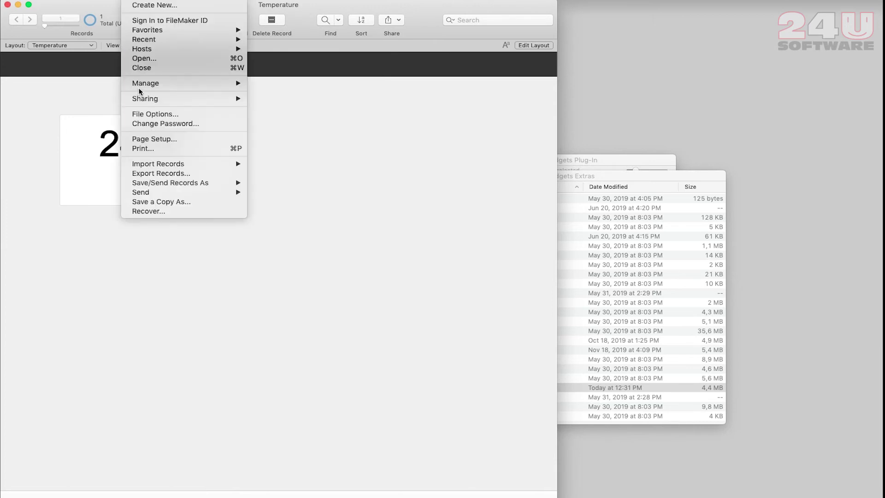
# Step: In Manage Database, change the Temperature field's type from Calculation to Number
pyautogui.moveTo(148, 81)
pyautogui.click(276, 82)
pyautogui.click(265, 125)
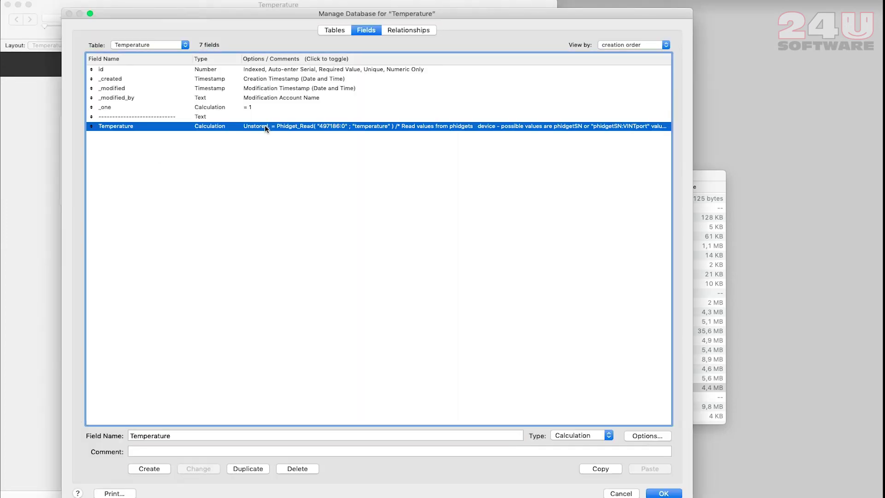
pyautogui.click(559, 434)
pyautogui.click(571, 385)
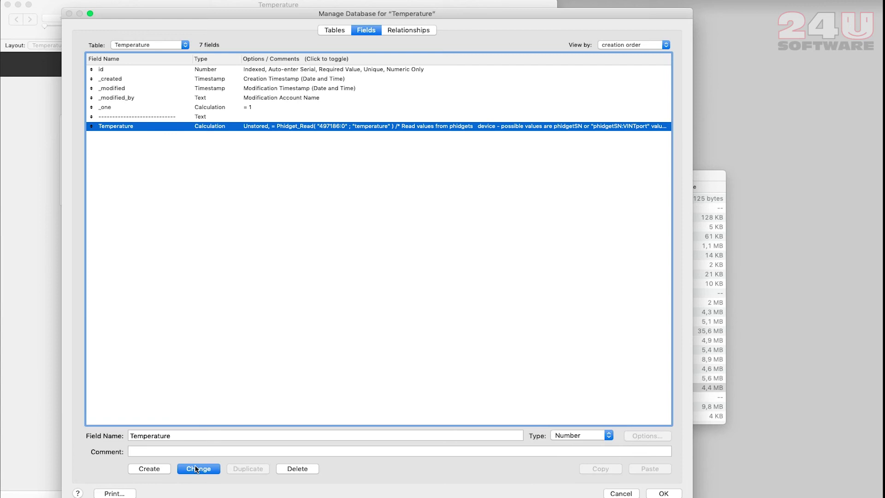
pyautogui.click(196, 469)
# Step: Make Temperature auto-enter the Phidget_Read formula as a calculated value, then close the dialogs
pyautogui.click(643, 436)
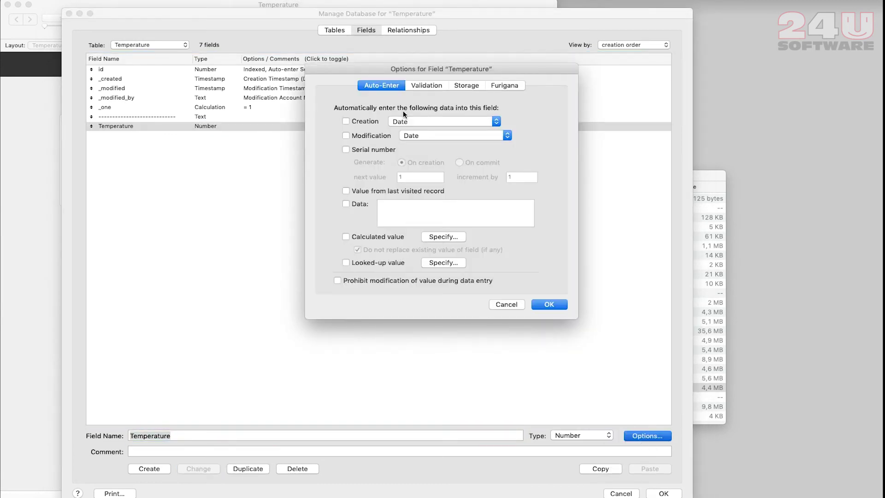
pyautogui.click(363, 236)
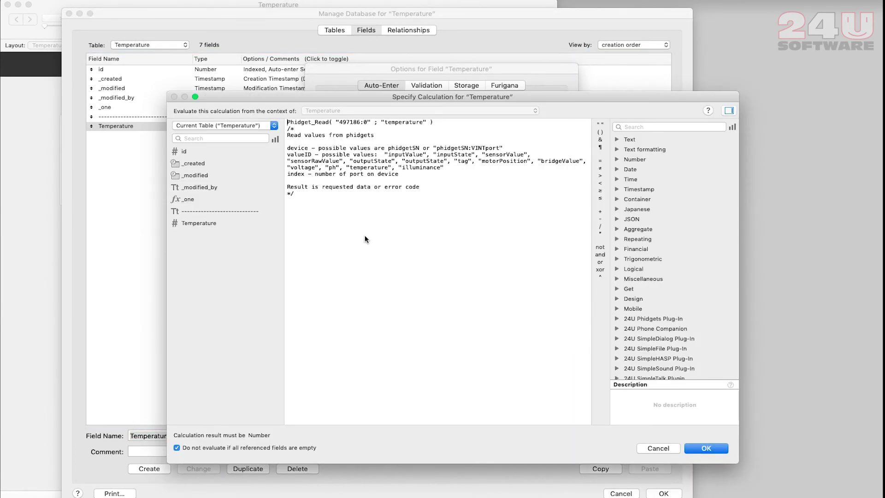
pyautogui.click(705, 448)
pyautogui.click(549, 304)
pyautogui.click(659, 492)
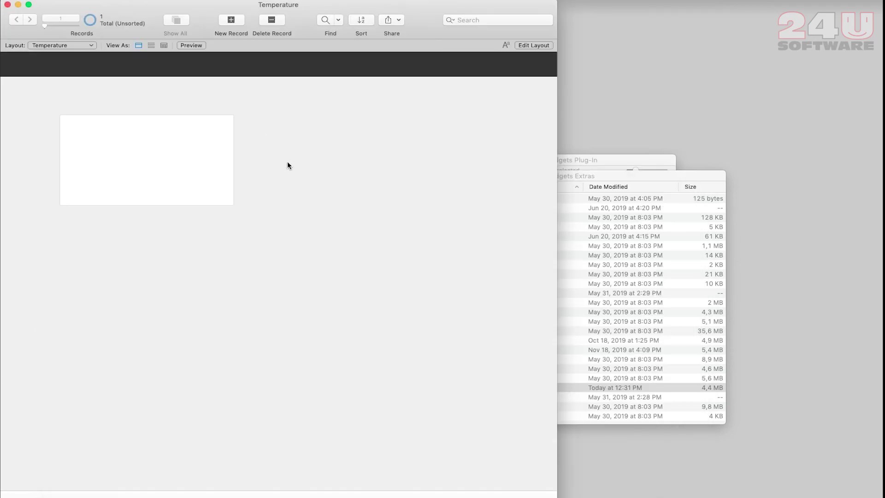
# Step: Switch to Table view, widen the Temperature column, and add seven records logging 23.44 down to 22.56
pyautogui.click(164, 45)
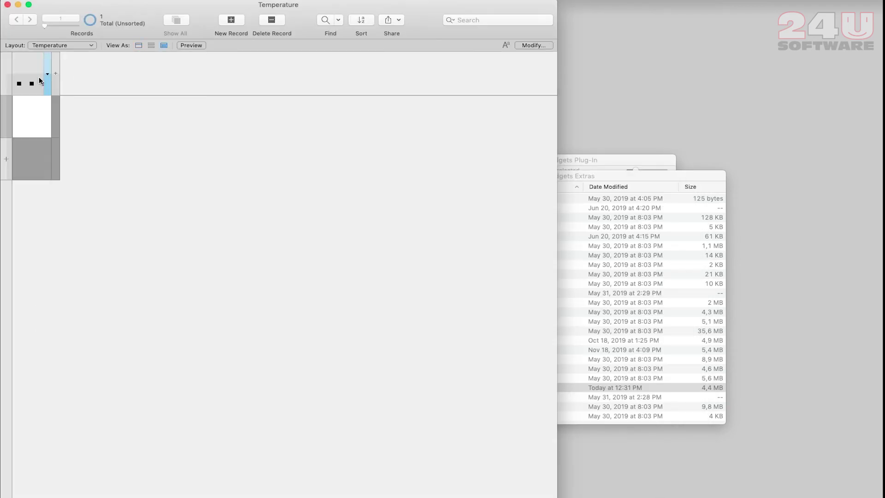
pyautogui.moveTo(52, 63); pyautogui.dragTo(262, 64)
pyautogui.click(231, 19)
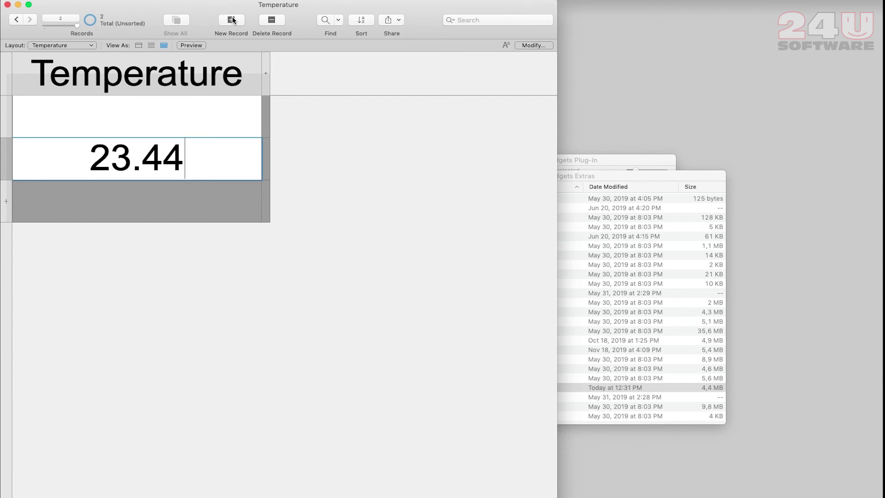
pyautogui.click(232, 20)
pyautogui.click(232, 20)
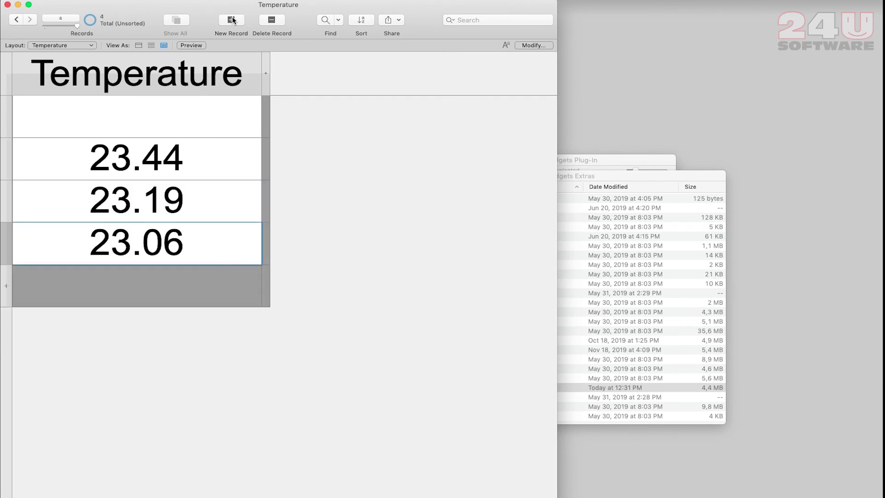
pyautogui.click(232, 20)
pyautogui.click(232, 20)
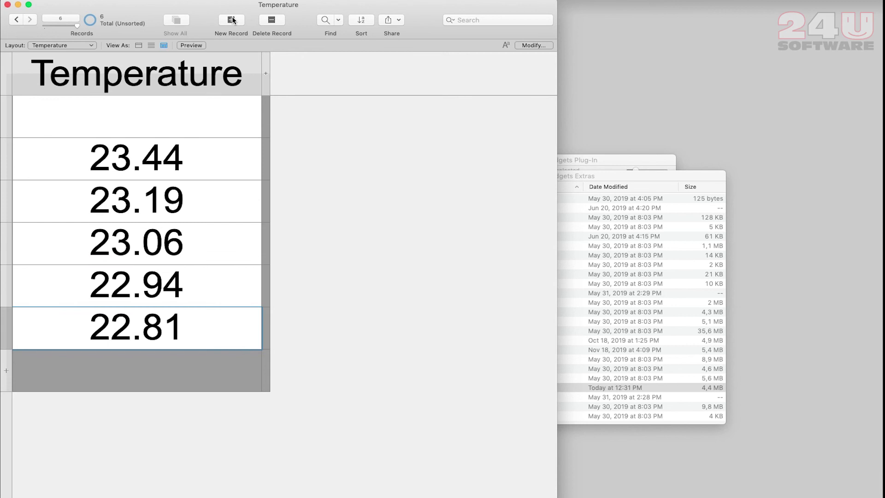
pyautogui.click(232, 20)
pyautogui.click(231, 20)
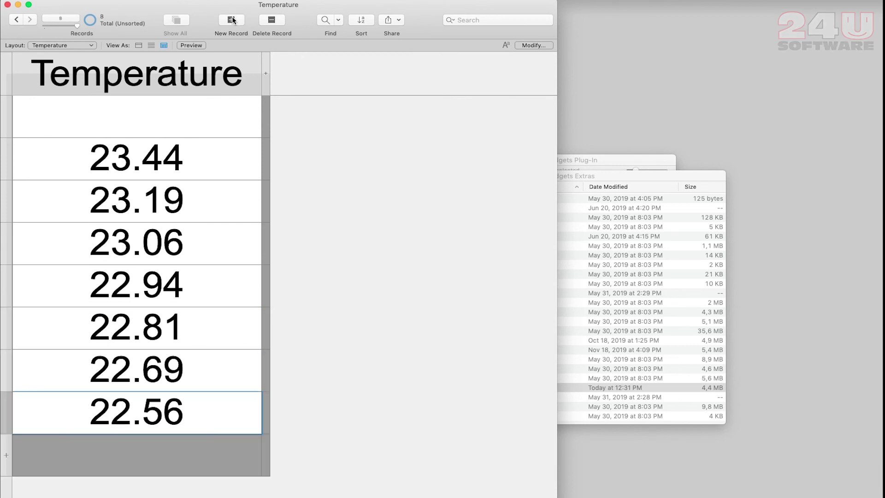